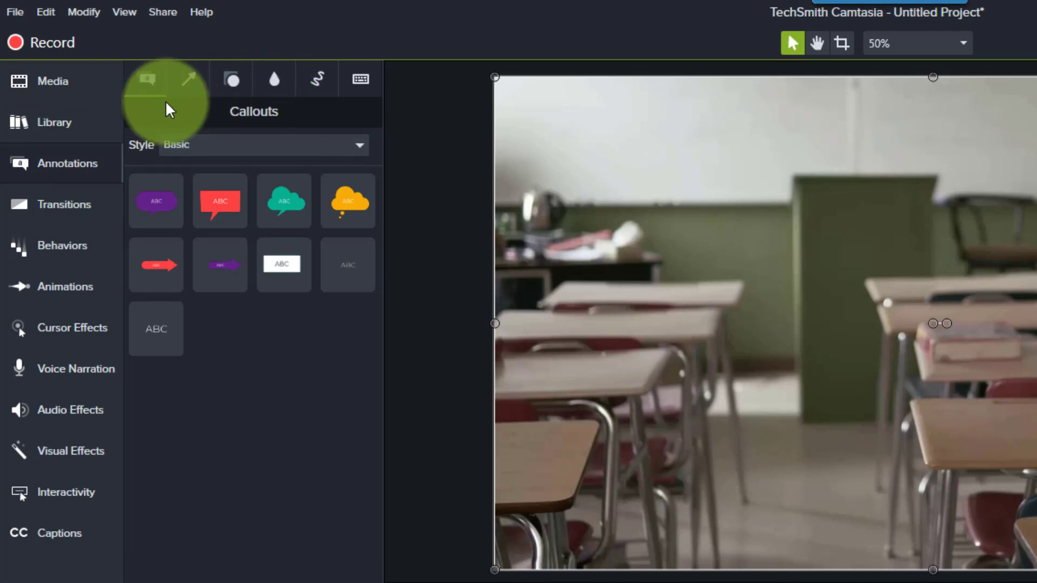
- Add a Blur annotation from the Blur & Highlight group to the center of the canvas, over the desks
left_click(279, 82)
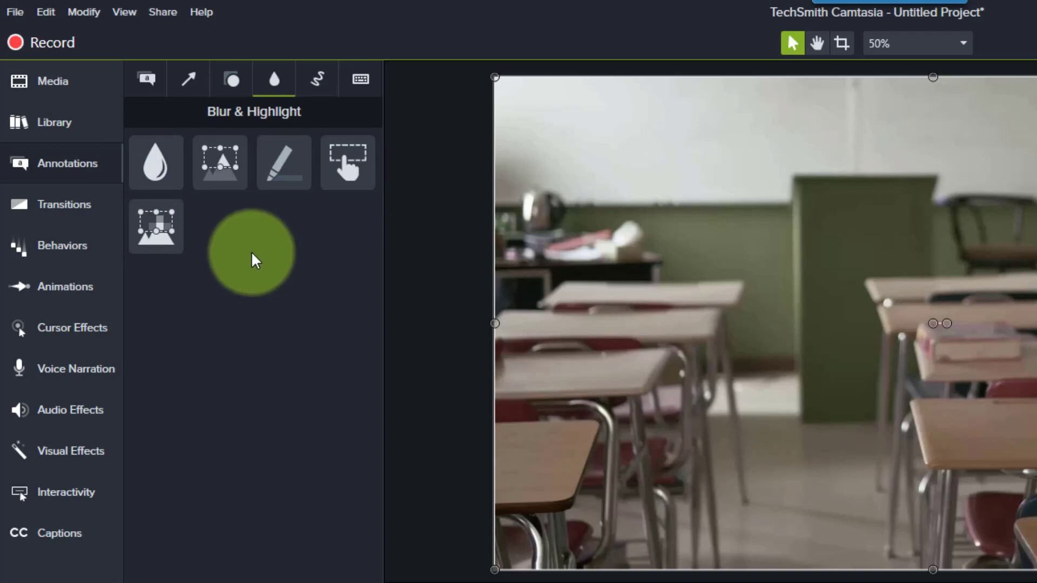
left_click(154, 162)
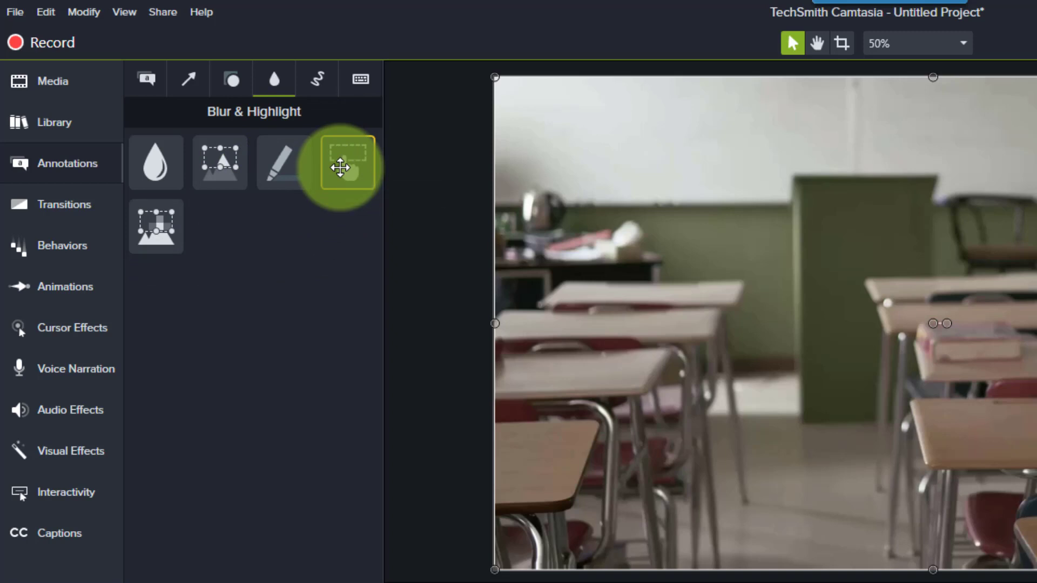
left_click(296, 310)
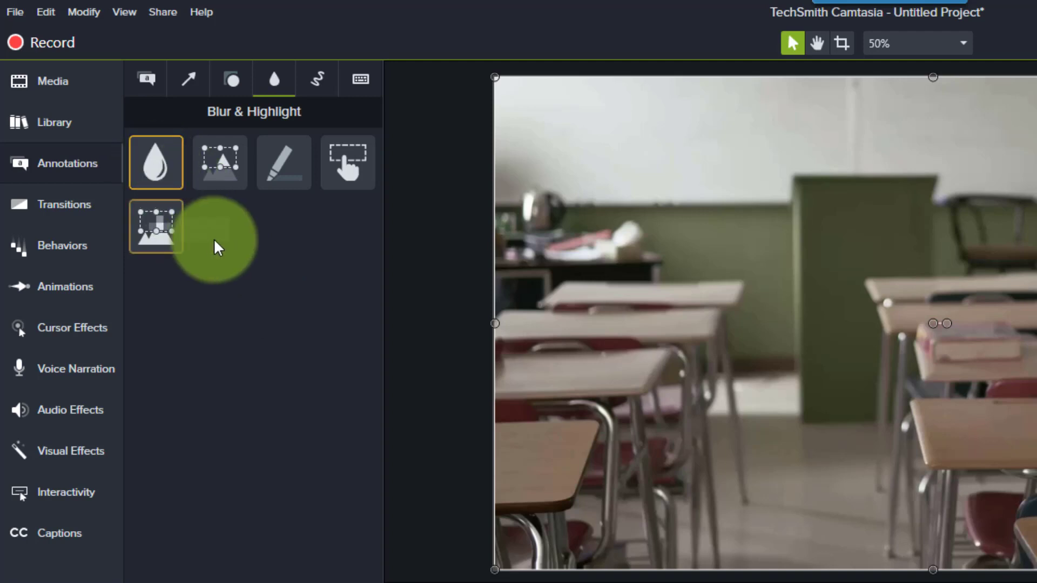
left_click_drag(161, 169, 486, 259)
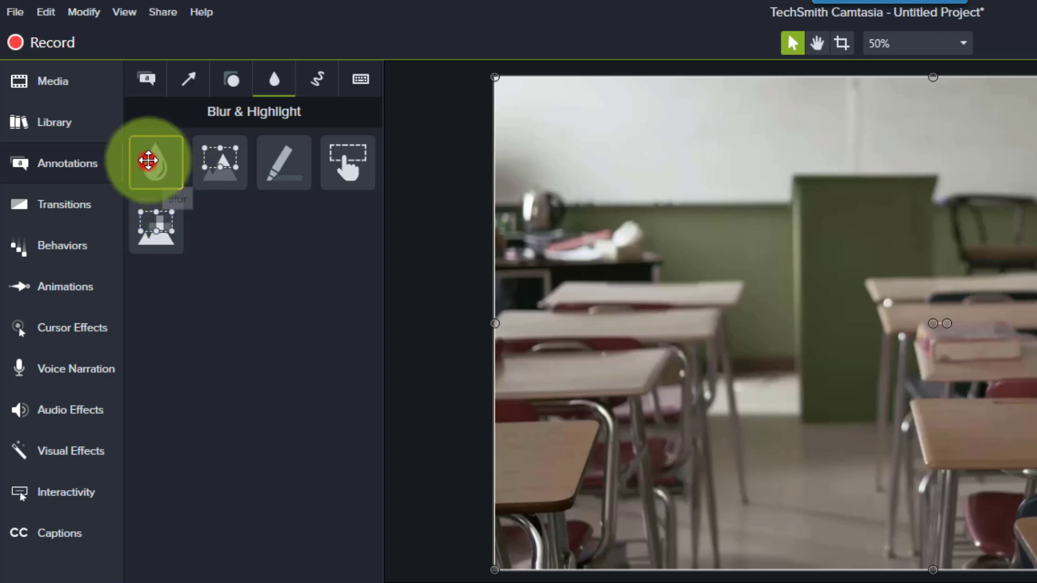
left_click_drag(292, 155, 555, 204)
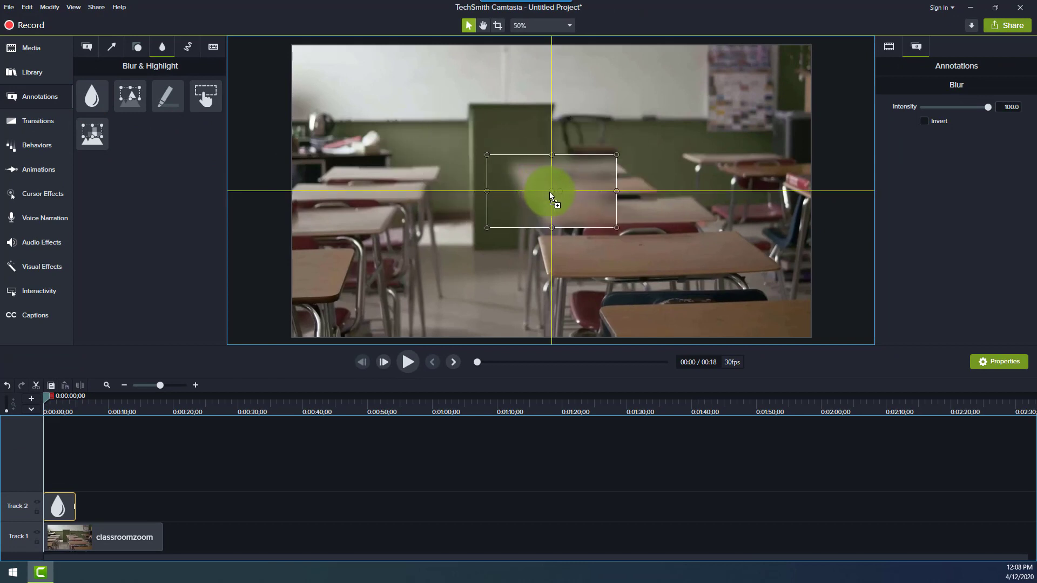
- Add a second Blur annotation directly after the first one on Track 2, and delete it again
left_click_drag(92, 93, 81, 515)
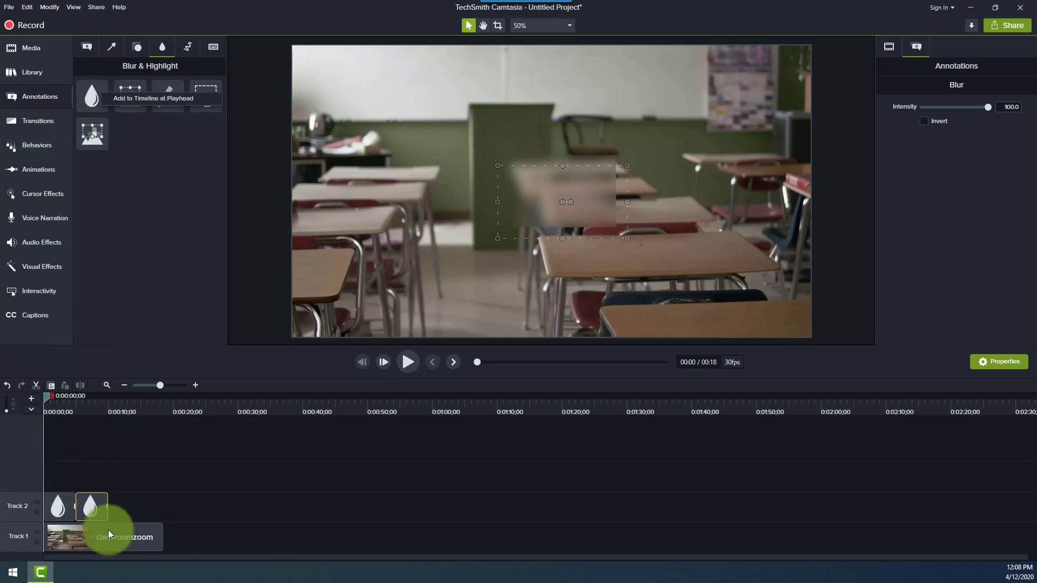
left_click(104, 511)
key("Delete")
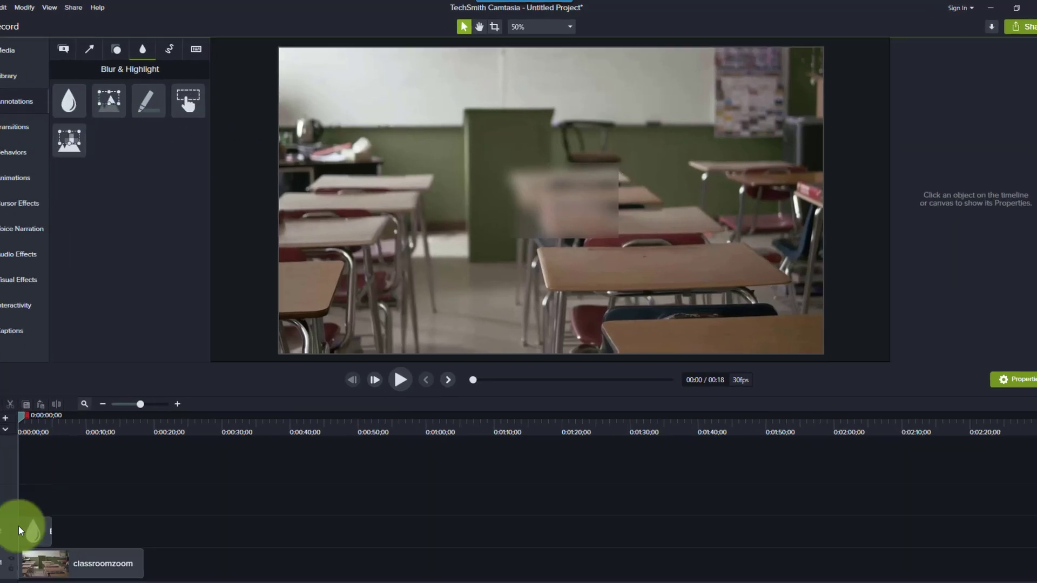
- Reposition the blur over the lectern and center desks at about X 0, Y 62, and resize it to about 124% scale
mouse_move(590, 178)
left_mouse_down()
mouse_move(572, 187)
mouse_move(534, 159)
left_mouse_up()
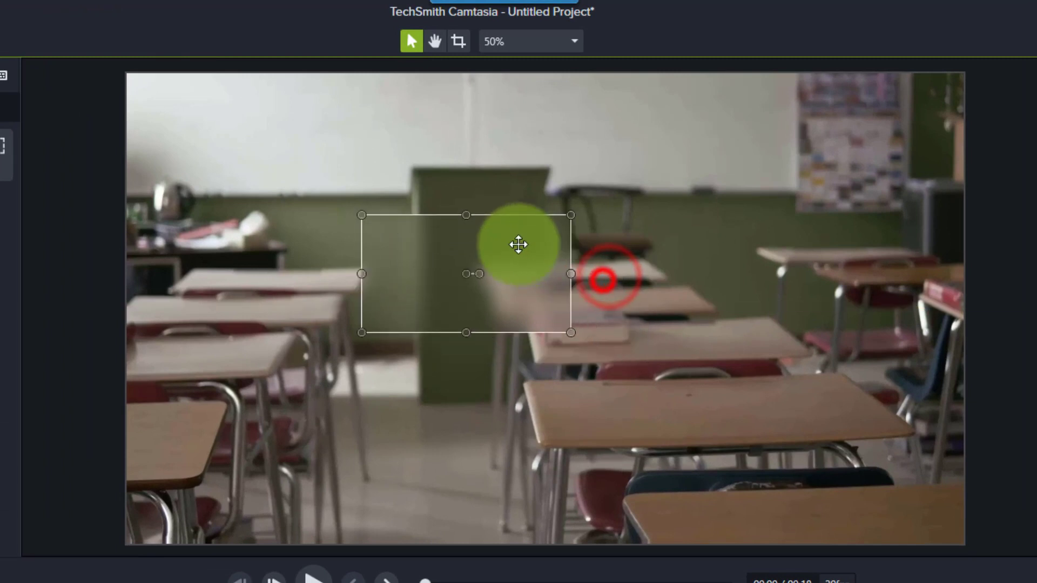
mouse_move(518, 245)
left_mouse_down()
mouse_move(507, 169)
mouse_move(757, 220)
mouse_move(629, 180)
mouse_move(412, 248)
mouse_move(342, 358)
mouse_move(623, 401)
mouse_move(700, 315)
mouse_move(649, 262)
mouse_move(650, 278)
mouse_move(632, 270)
mouse_move(615, 241)
left_mouse_up()
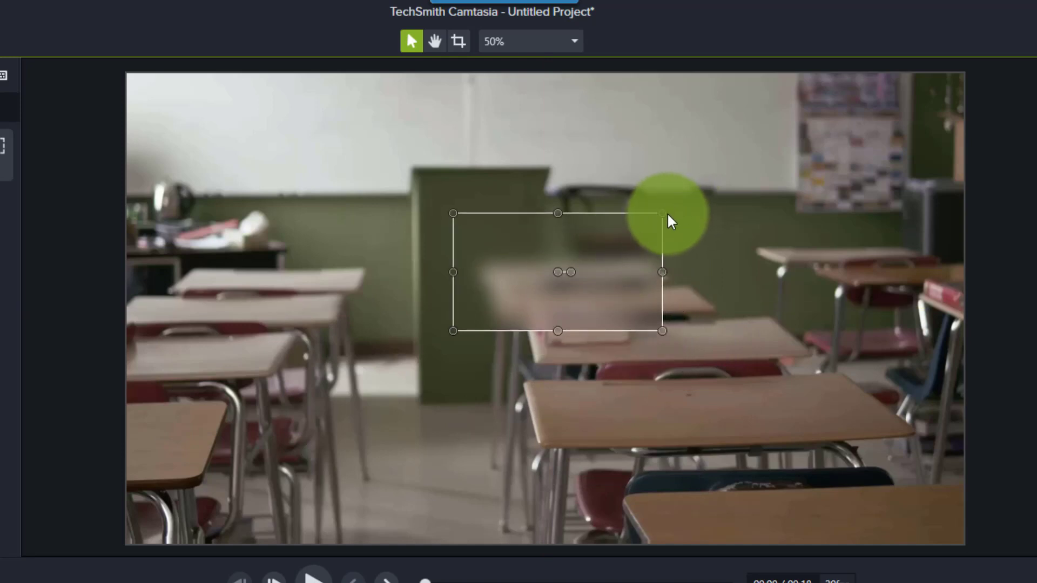
left_click_drag(662, 214, 627, 186)
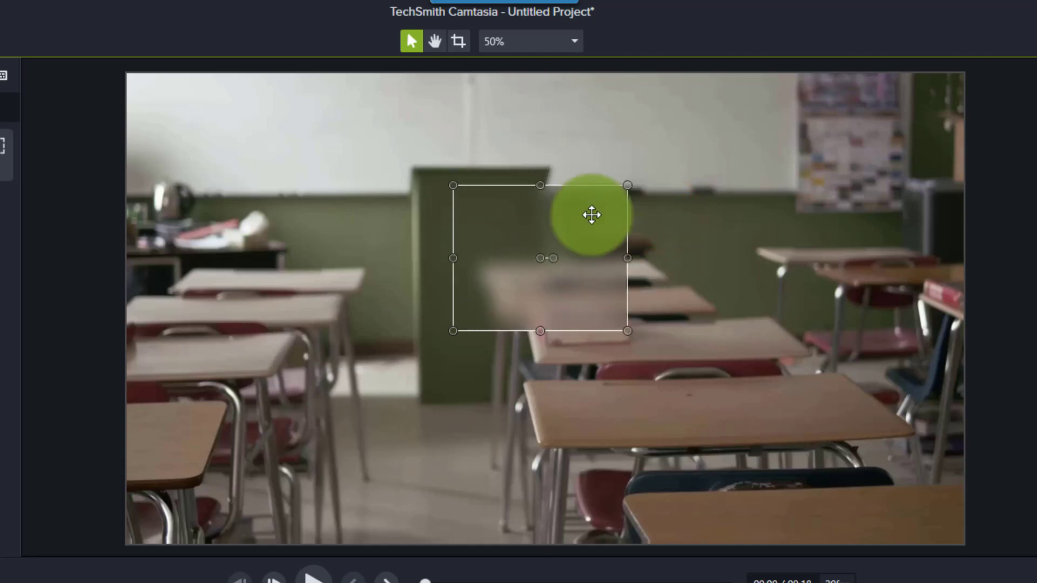
left_click_drag(551, 257, 574, 294)
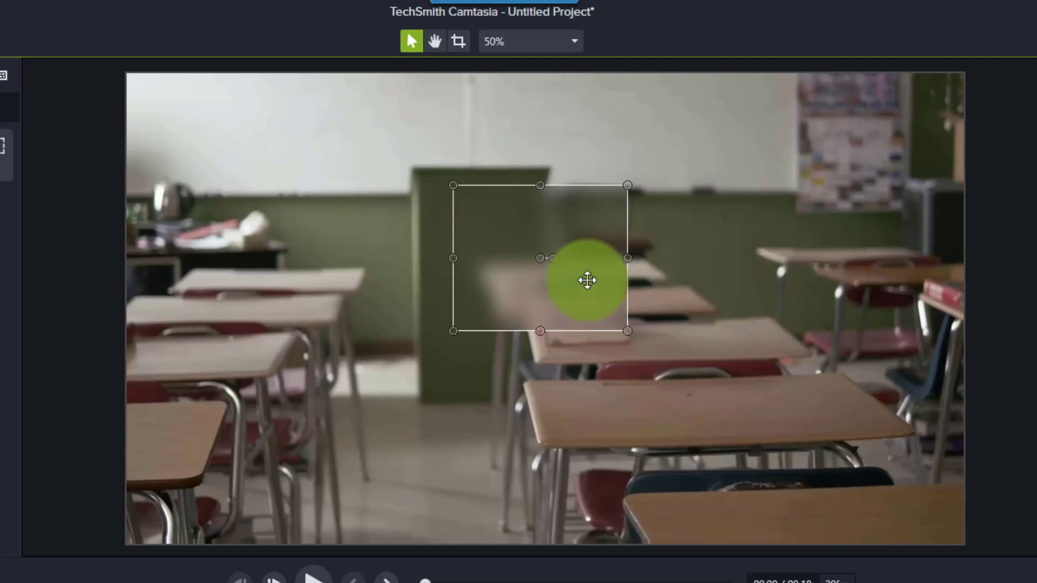
mouse_move(587, 280)
left_mouse_down()
mouse_move(587, 316)
mouse_move(585, 306)
left_mouse_up()
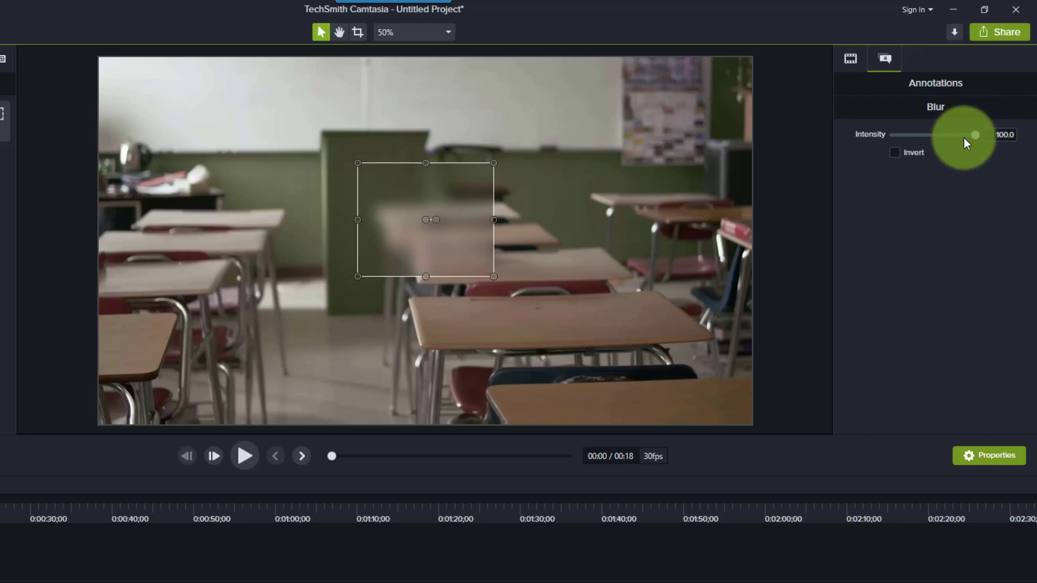
- Try inverting the blur at intensity 100 so that everything outside its region is blurred, and turn Invert off again
mouse_move(975, 135)
left_mouse_down()
mouse_move(936, 134)
mouse_move(974, 119)
left_mouse_up()
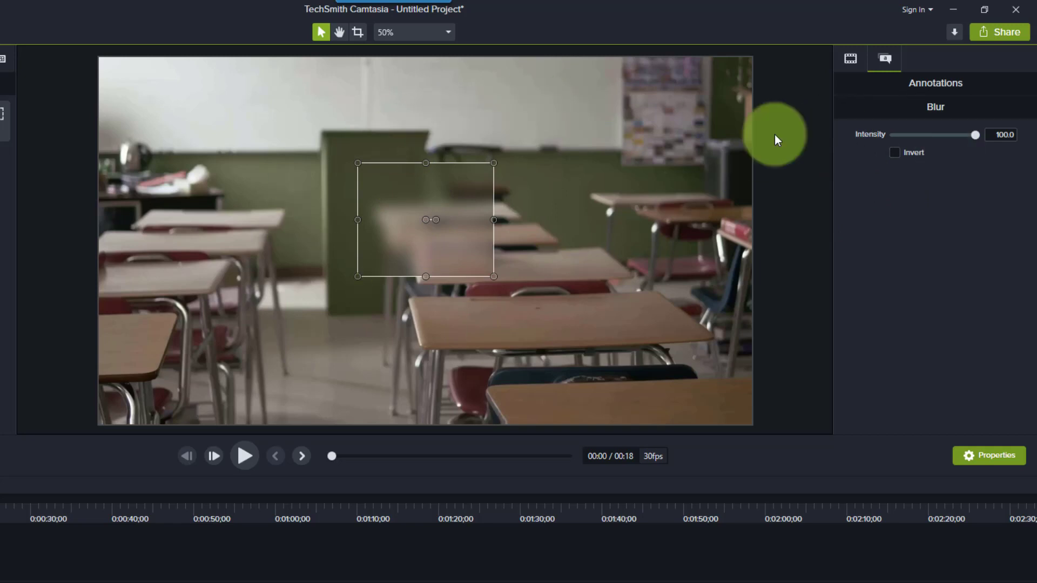
left_click(892, 153)
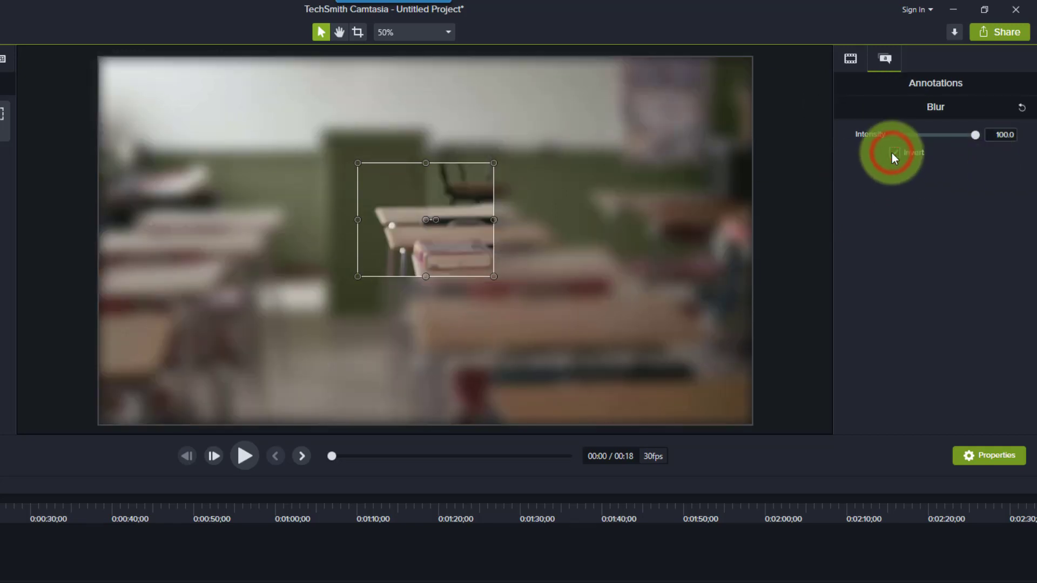
left_click(894, 152)
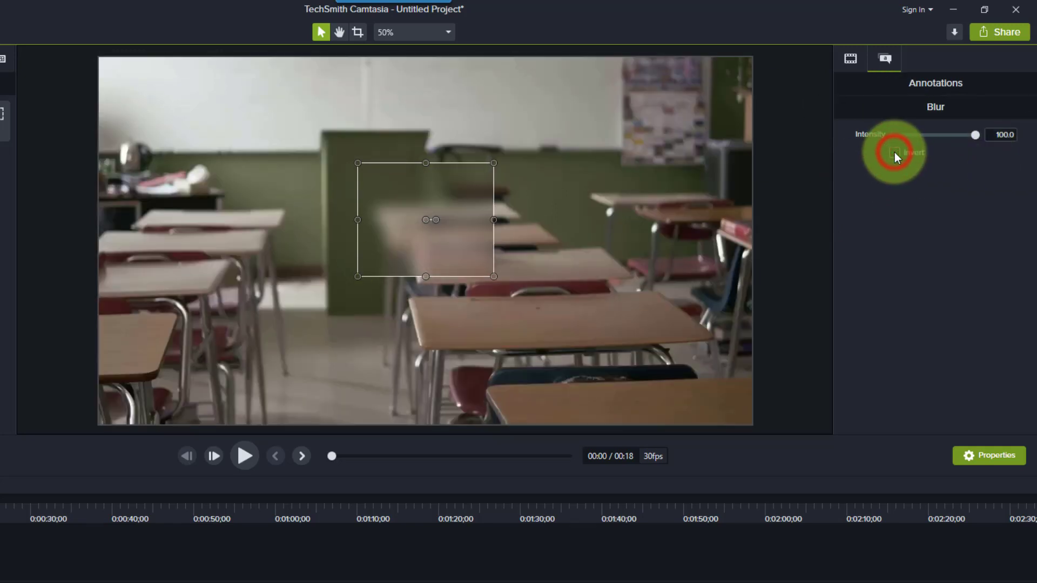
- Enlarge the blur to 144.5% scale and move it to the upper-left corner of the video frame
left_click(858, 60)
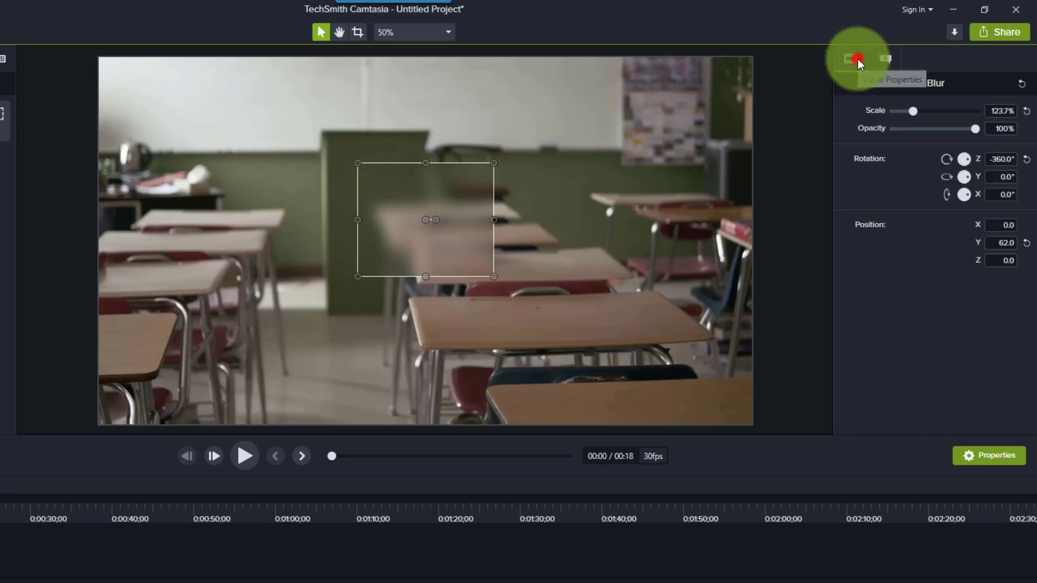
left_click_drag(911, 113, 992, 150)
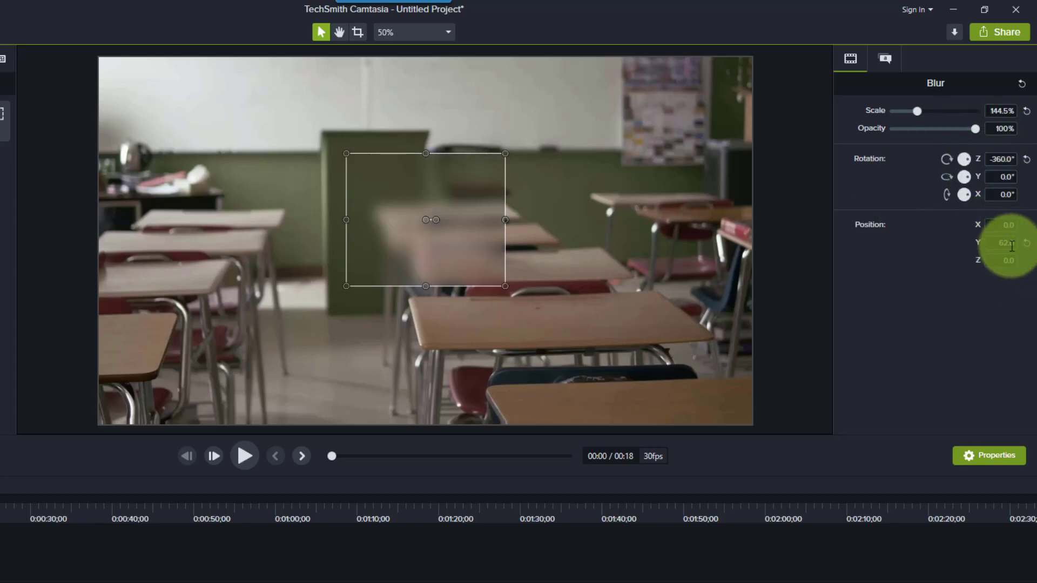
left_click(886, 60)
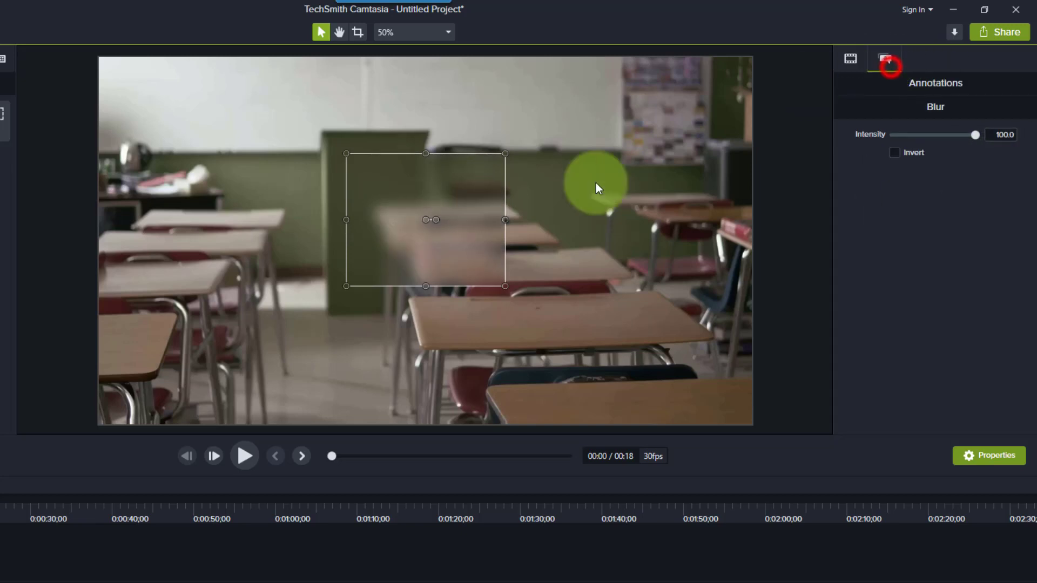
mouse_move(444, 254)
left_mouse_down()
mouse_move(355, 224)
mouse_move(250, 164)
mouse_move(210, 157)
mouse_move(201, 177)
left_mouse_up()
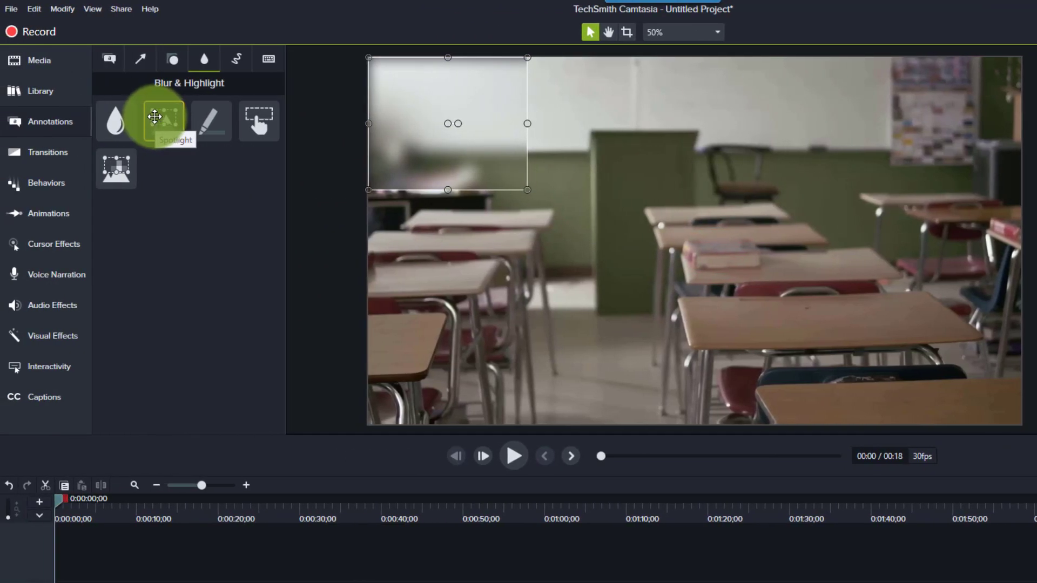
- Add a Spotlight over the center desks, shrunk to about 93% scale, and set its intensity to 36.7
left_click_drag(155, 116, 700, 247)
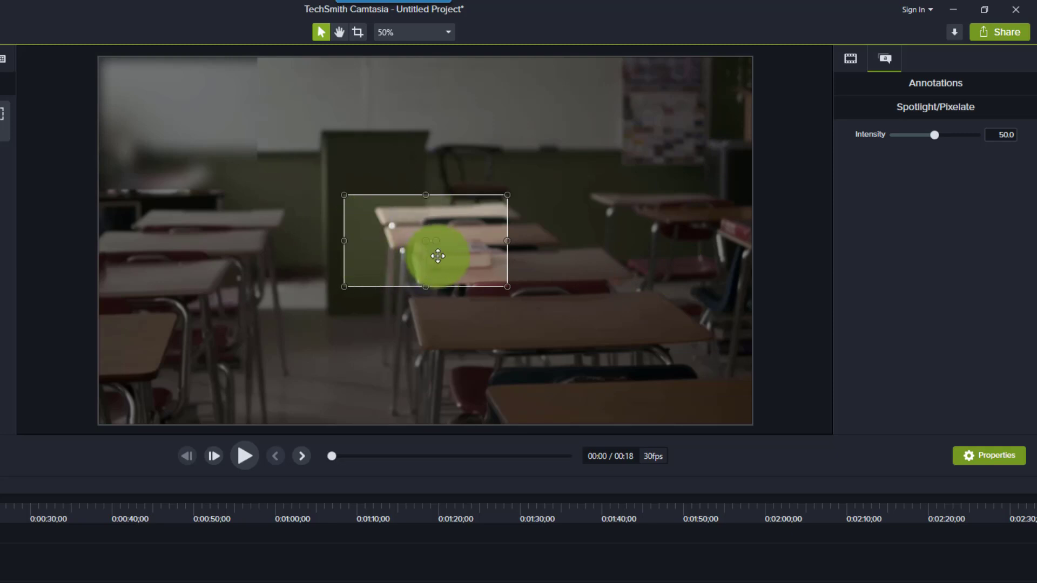
left_click_drag(507, 287, 476, 280)
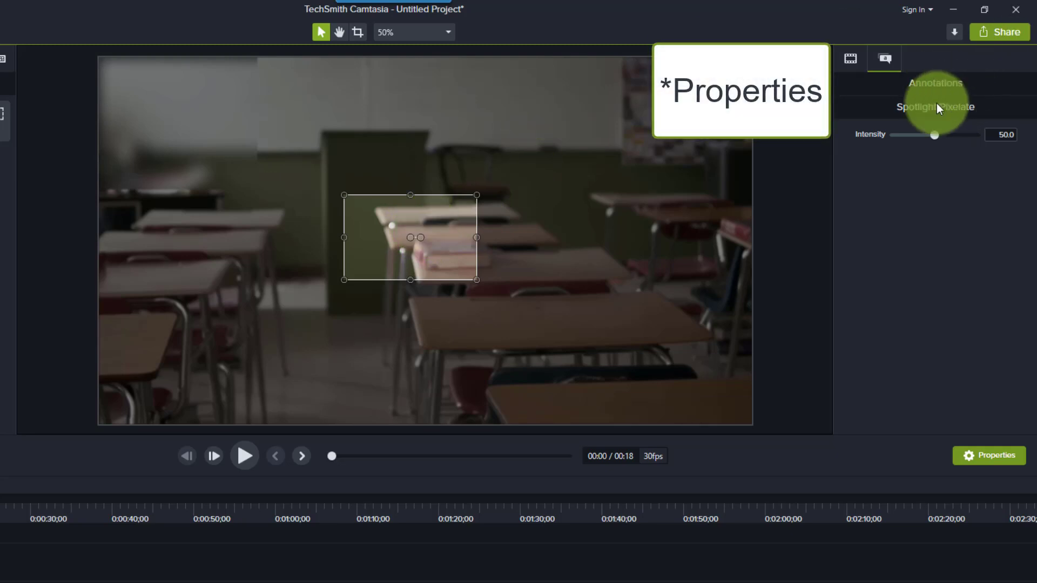
mouse_move(933, 134)
left_mouse_down()
mouse_move(953, 138)
mouse_move(902, 133)
mouse_move(952, 135)
mouse_move(923, 140)
left_mouse_up()
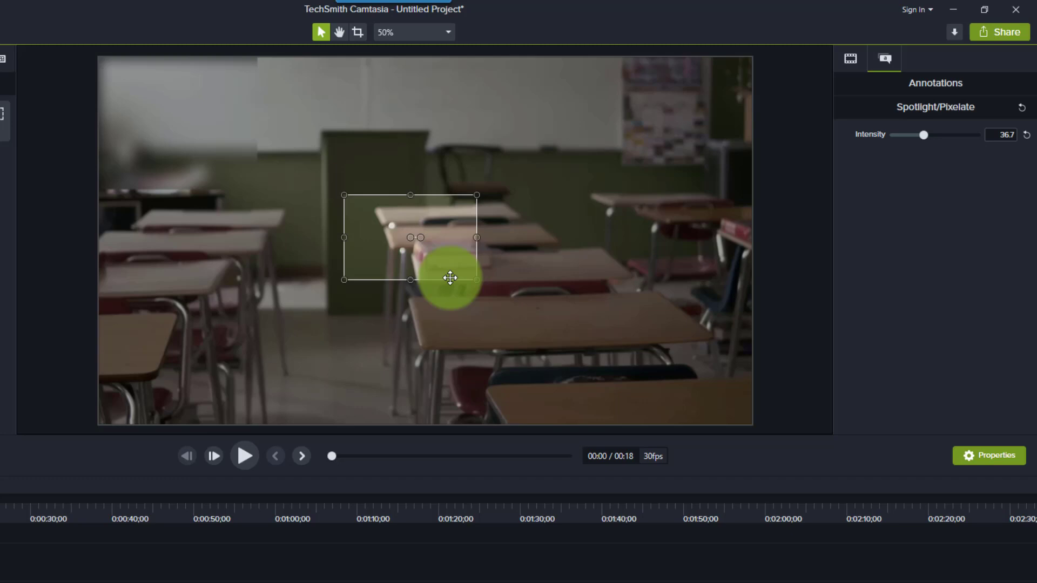
- Keep the spotlight's opacity at 100% and move it over the wall calendar at about X 765, Y 415
left_click(855, 60)
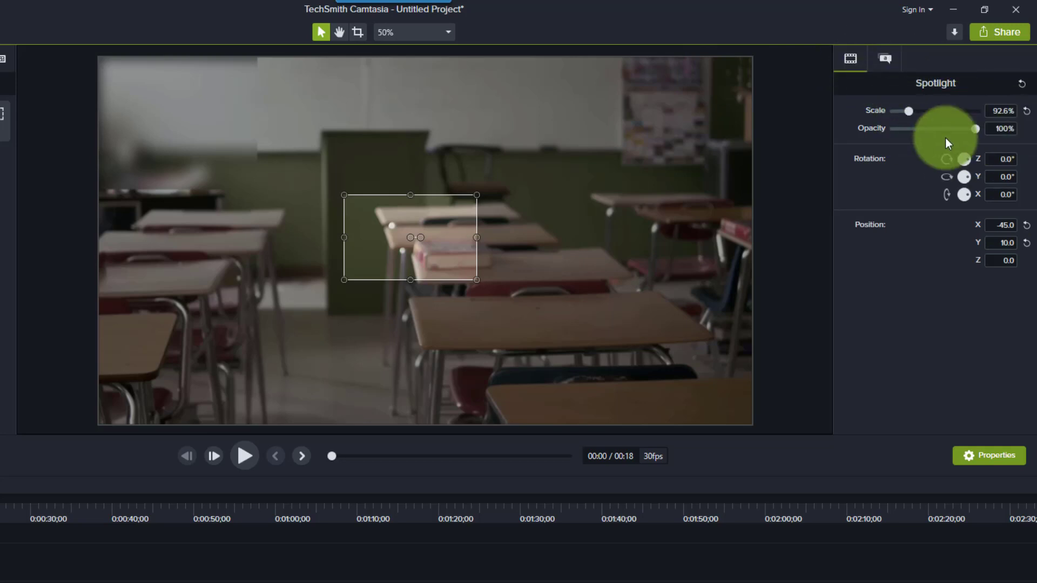
mouse_move(972, 128)
left_mouse_down()
mouse_move(957, 130)
mouse_move(981, 132)
left_mouse_up()
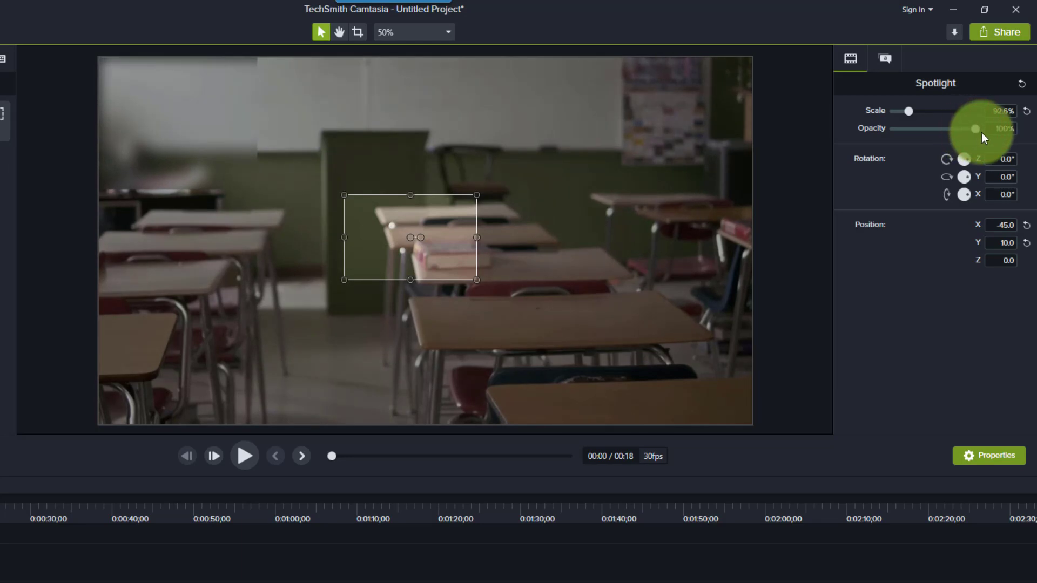
left_click_drag(472, 257, 753, 123)
left_click(673, 127)
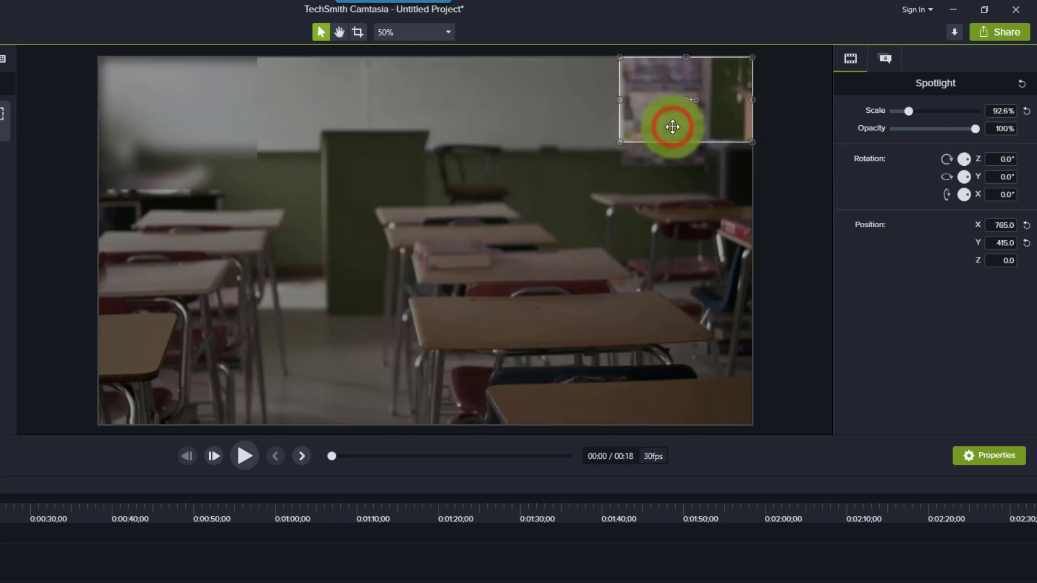
- Delete the spotlight and the blur annotations from the canvas
key("Delete")
left_click(146, 151)
key("Delete")
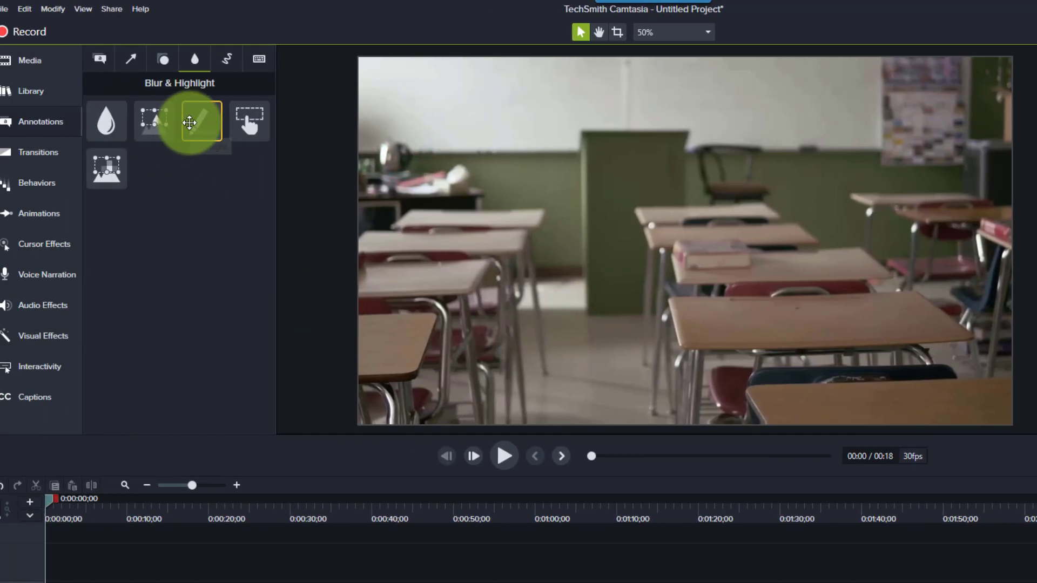
- Add a Highlighter annotation and position it over the green lectern at about X -162, Y 170
mouse_move(198, 123)
left_mouse_down()
mouse_move(229, 200)
mouse_move(507, 258)
mouse_move(756, 235)
mouse_move(662, 189)
left_mouse_up()
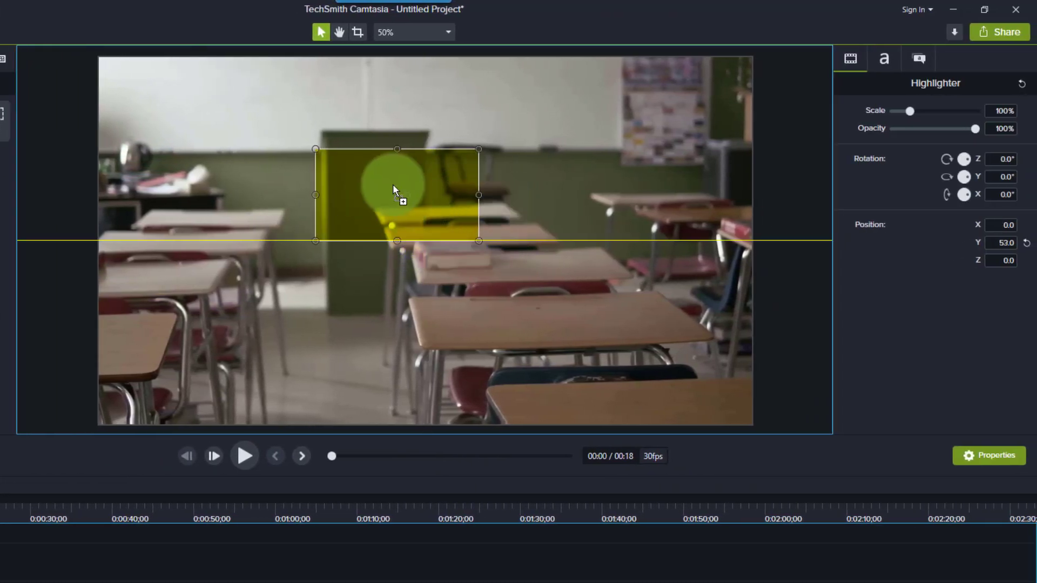
mouse_move(393, 184)
left_mouse_down()
mouse_move(405, 173)
mouse_move(257, 235)
mouse_move(181, 121)
mouse_move(478, 186)
mouse_move(549, 248)
mouse_move(552, 236)
mouse_move(402, 185)
mouse_move(385, 255)
mouse_move(479, 242)
mouse_move(495, 251)
mouse_move(480, 247)
left_mouse_up()
mouse_move(535, 267)
left_mouse_down()
mouse_move(435, 225)
mouse_move(426, 207)
left_mouse_up()
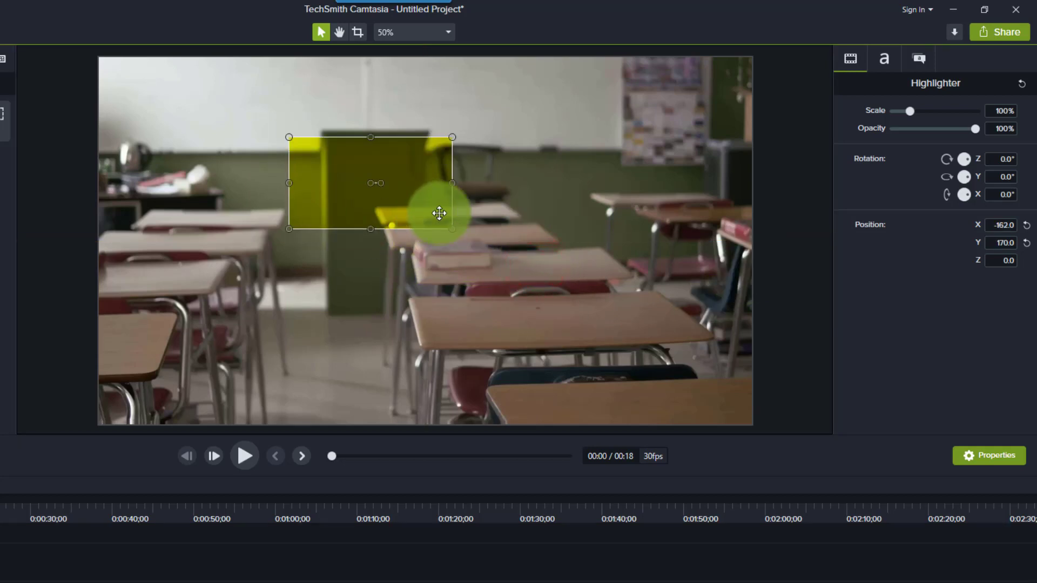
- Try the preset green as the highlighter's fill color, and change the fill to red #992225
left_click(912, 65)
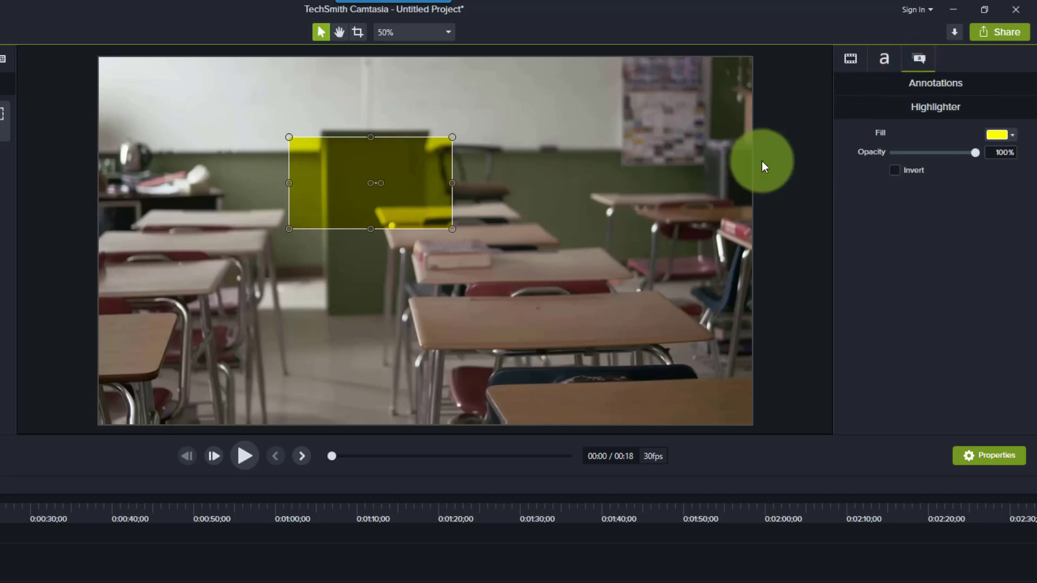
left_click(1009, 135)
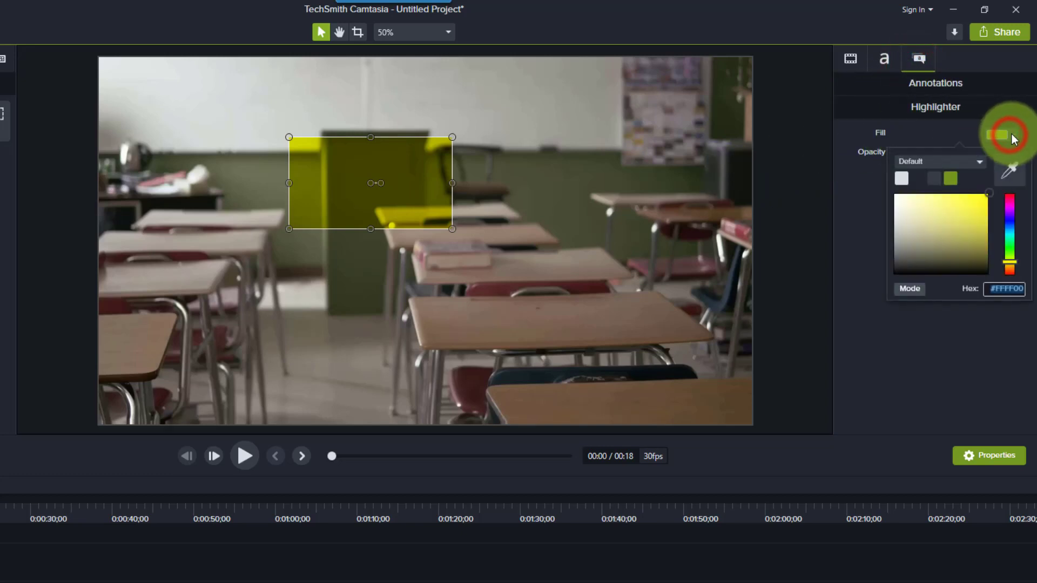
left_click(954, 177)
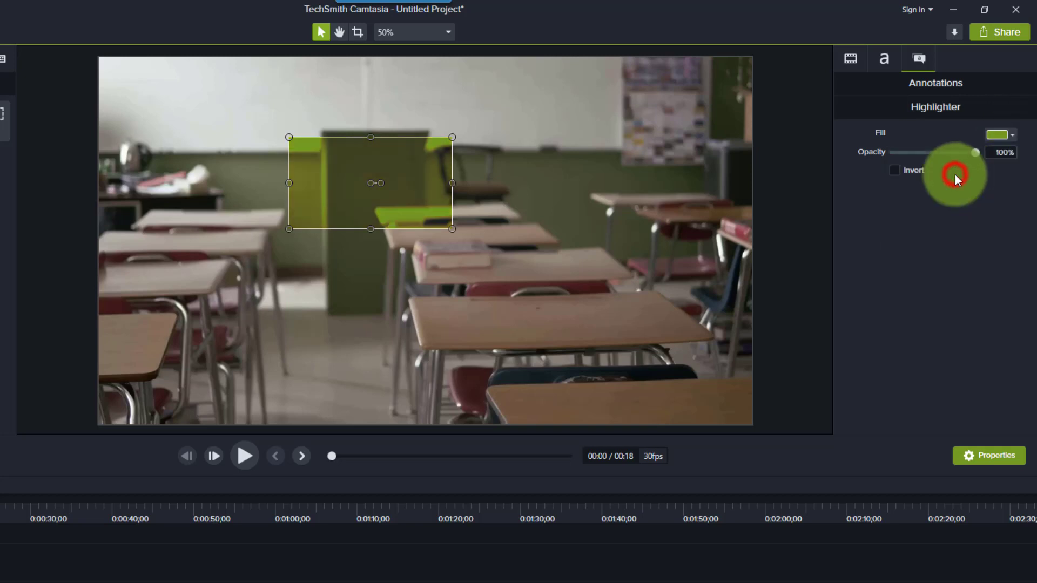
left_click(1007, 138)
left_click(1010, 224)
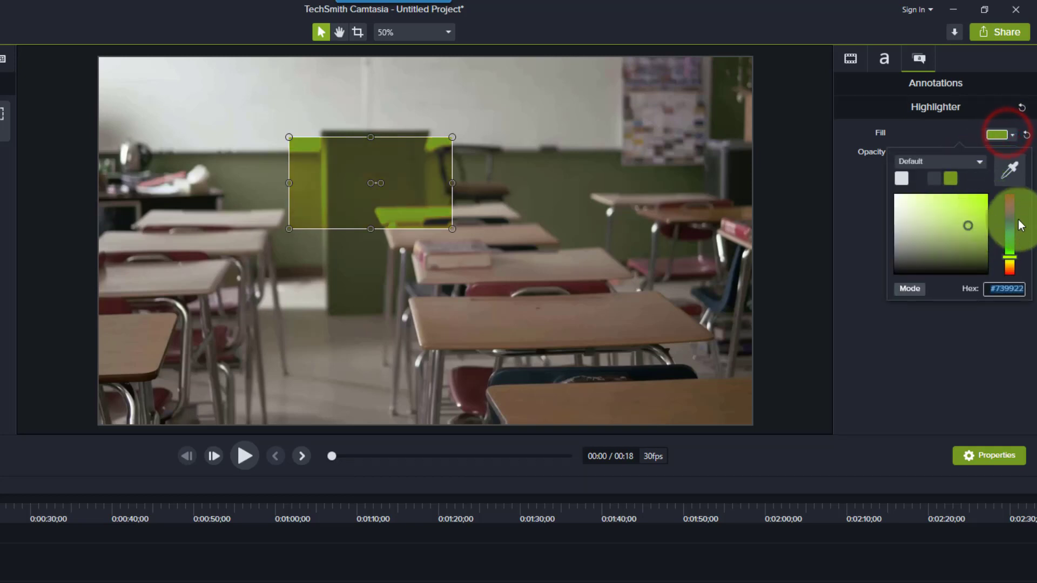
left_click_drag(1006, 221, 1006, 173)
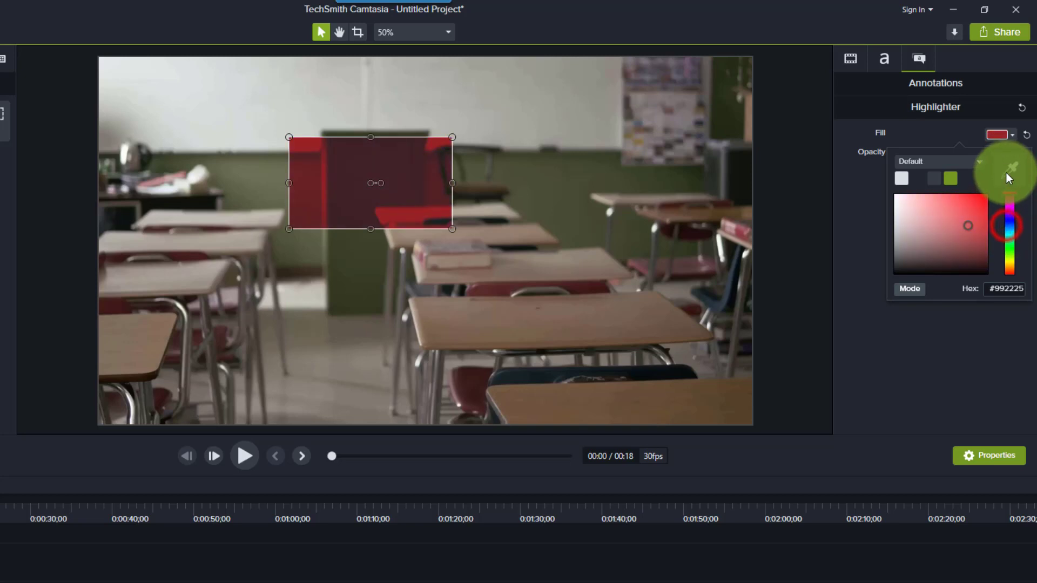
left_click(878, 227)
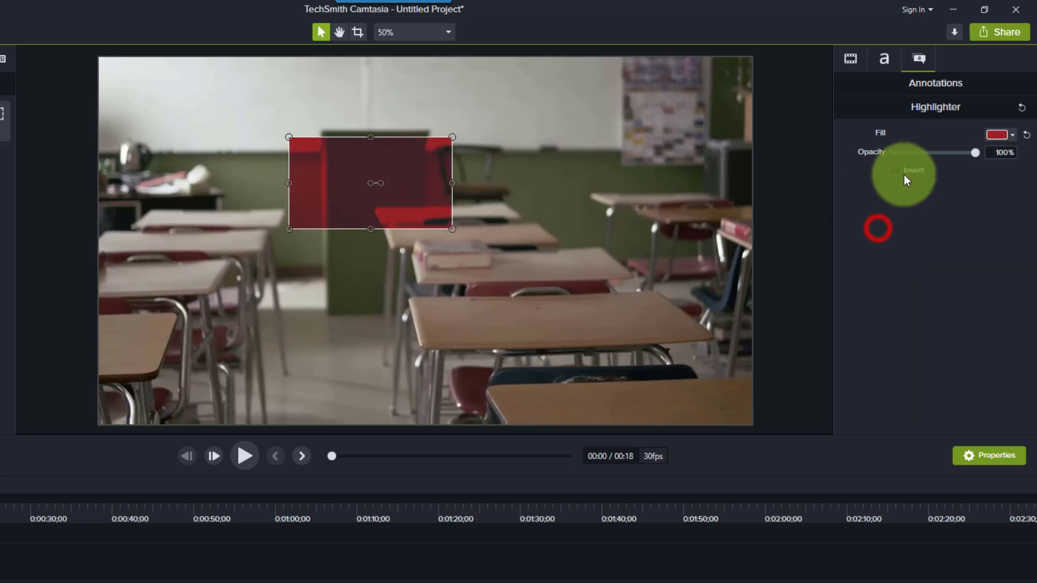
- Set the highlighter's opacity to 77%, and turn its Invert option on and off again to preview the effect
mouse_move(972, 152)
left_mouse_down()
mouse_move(922, 152)
mouse_move(956, 153)
left_mouse_up()
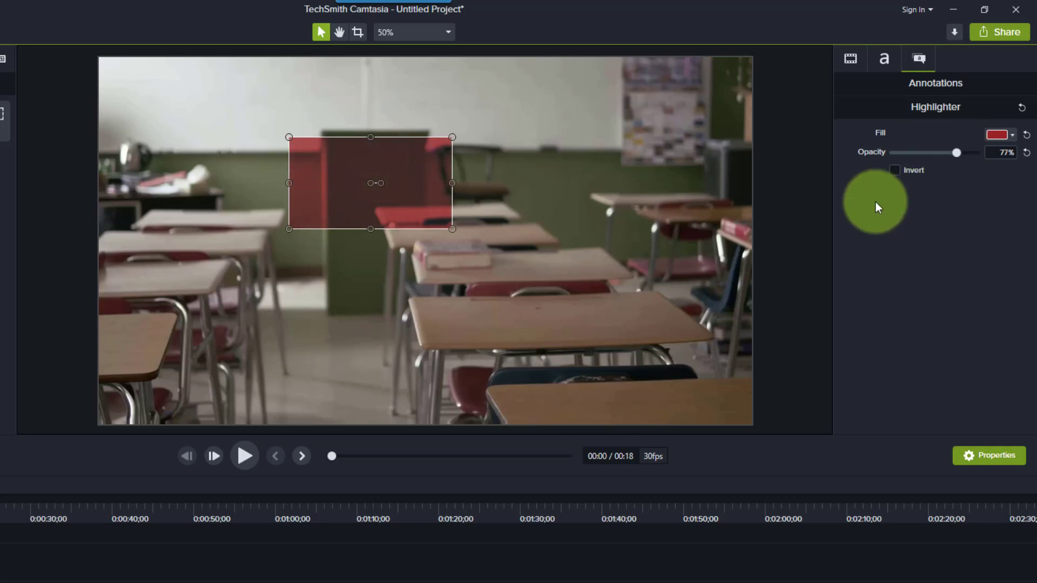
left_click(894, 170)
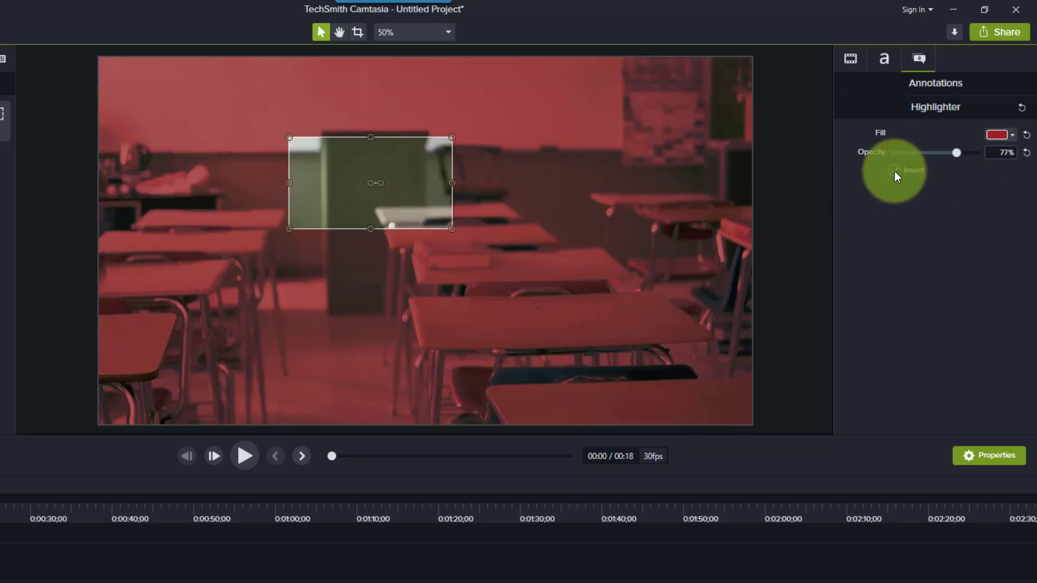
left_click(895, 170)
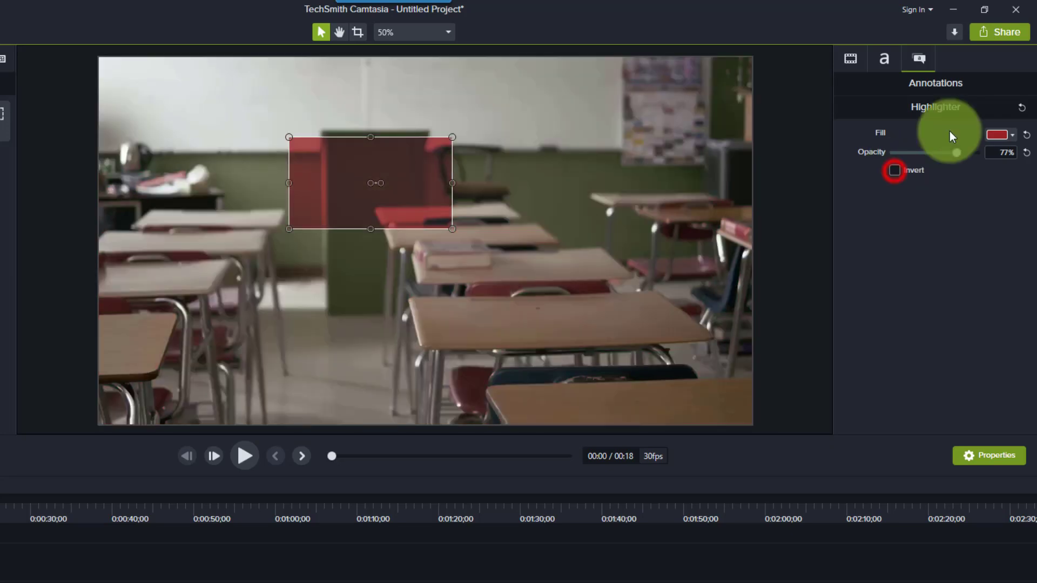
- Reset the highlighter's properties to their defaults and enter "This is Text" as its text
left_click(1021, 107)
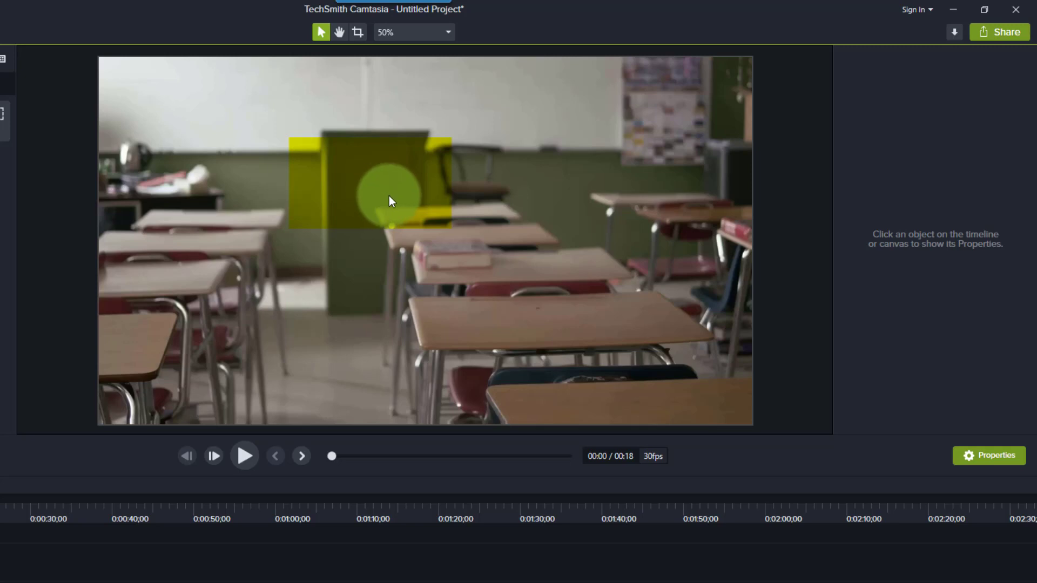
left_click(405, 205)
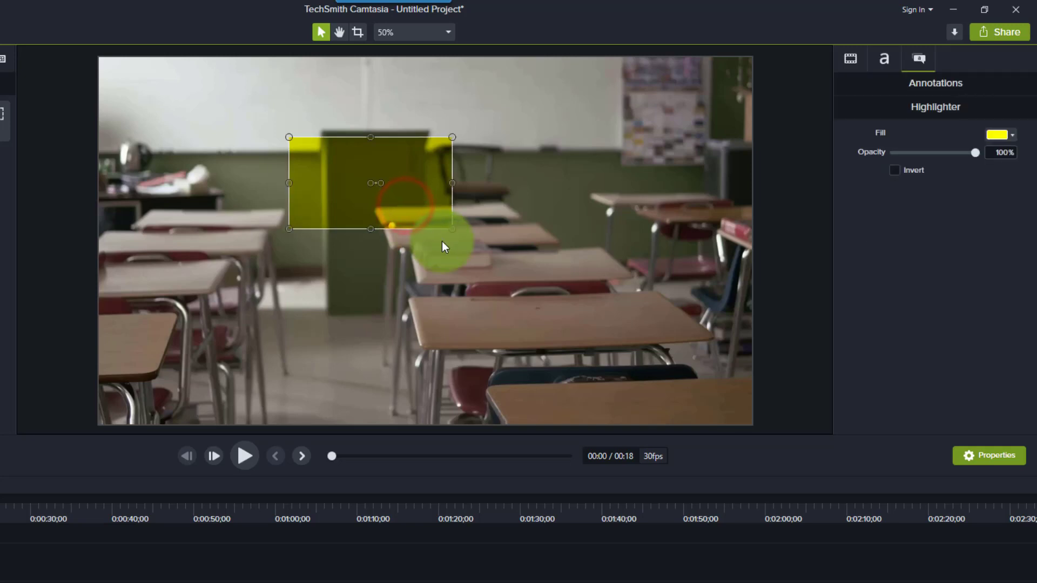
double_click(406, 200)
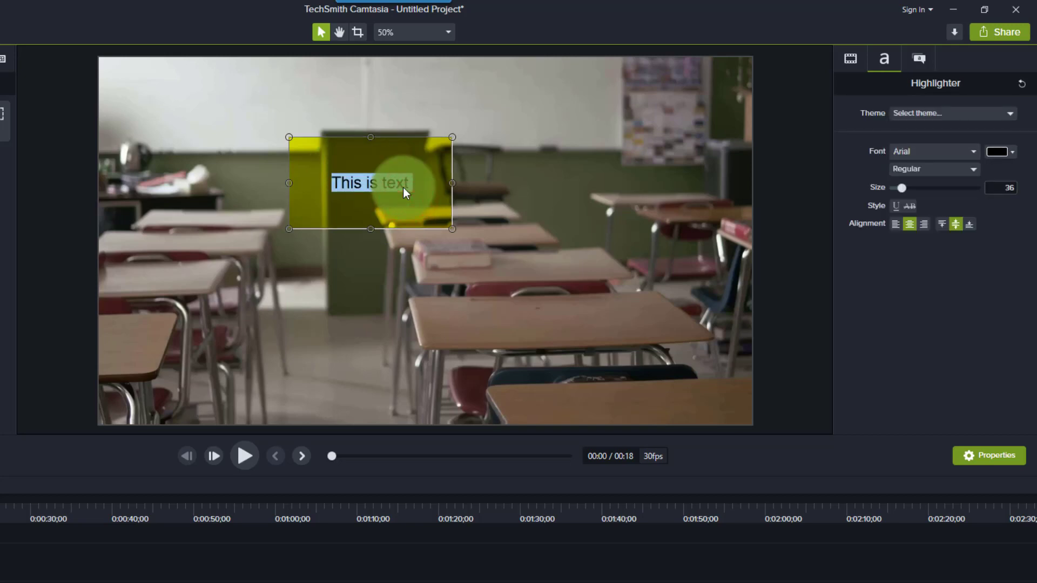
type("This is Text")
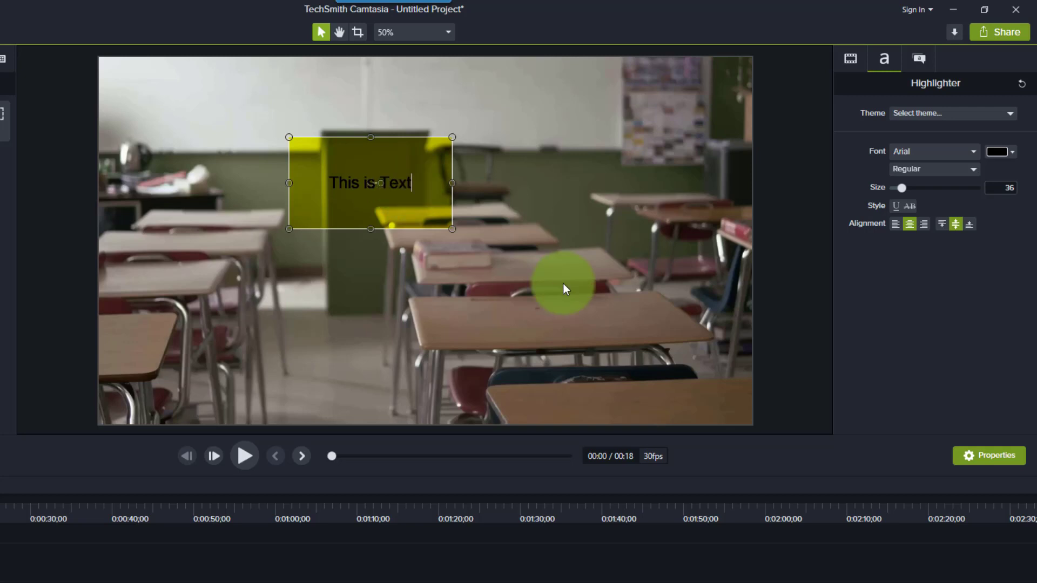
left_click(549, 279)
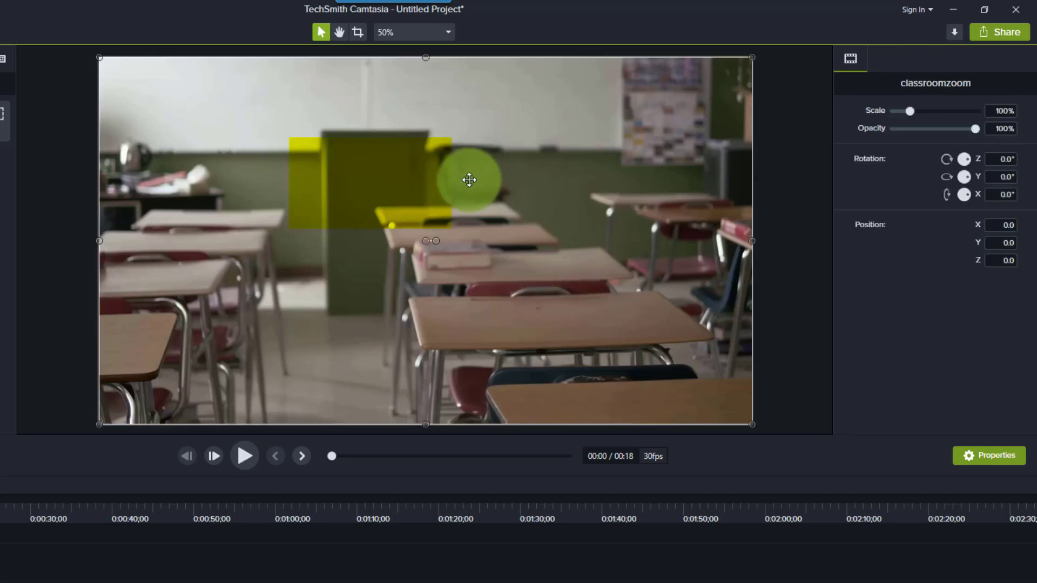
- Delete the yellow highlighter covering the lectern from the canvas
left_click(352, 189)
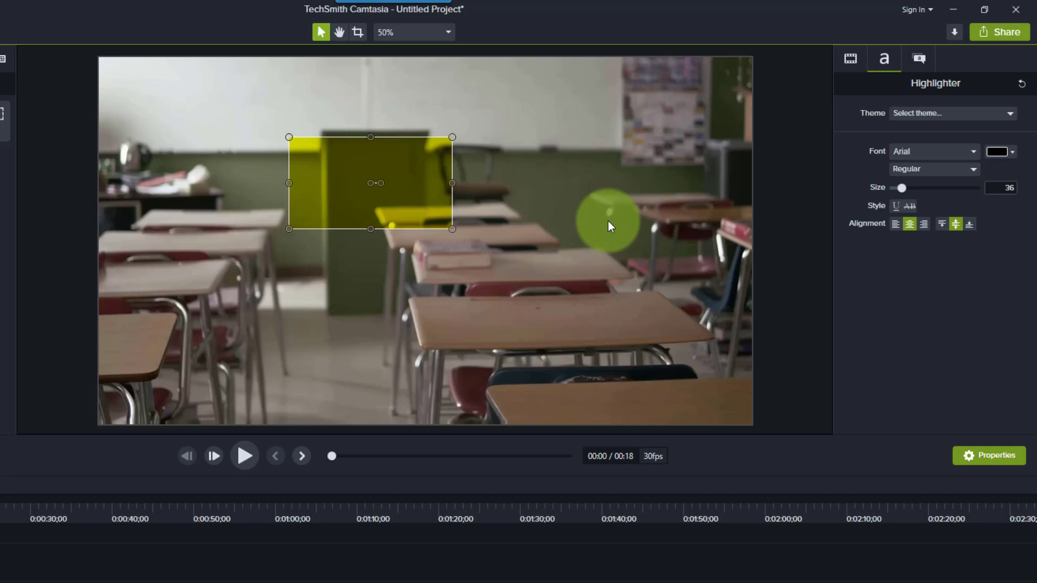
left_click(437, 196)
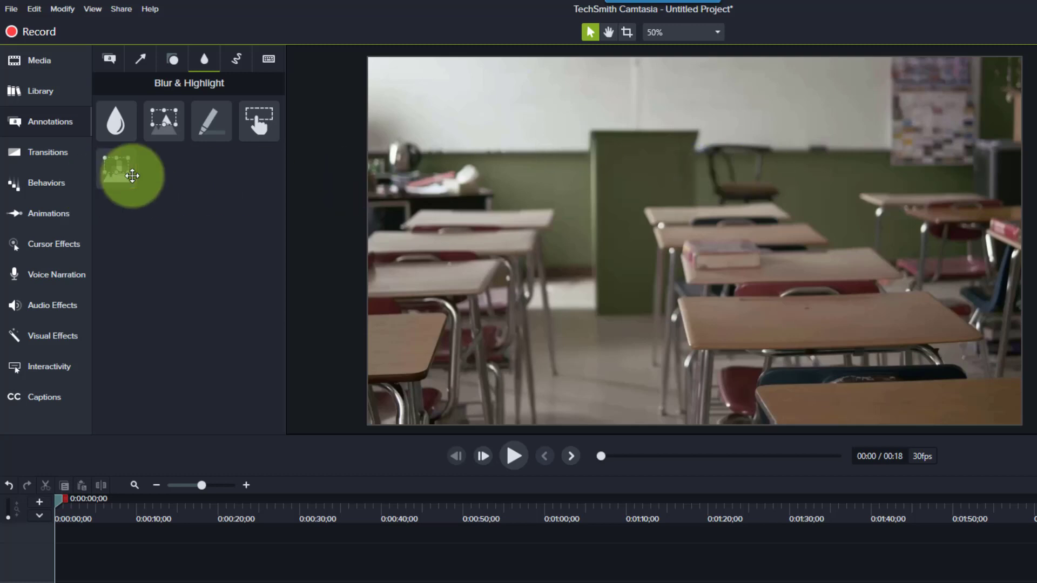
- Add a Pixelate annotation over the chair and desks at X 150, Y 75, and set its intensity to 44.2
left_click_drag(116, 169, 746, 215)
left_click_drag(594, 215, 594, 216)
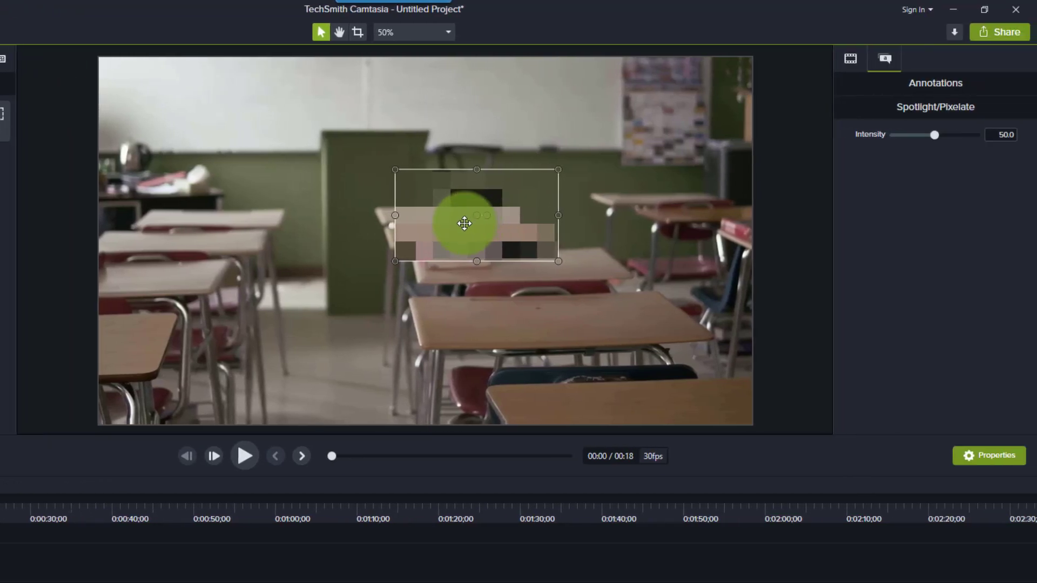
mouse_move(940, 132)
left_mouse_down()
mouse_move(977, 131)
mouse_move(903, 124)
mouse_move(933, 129)
left_mouse_up()
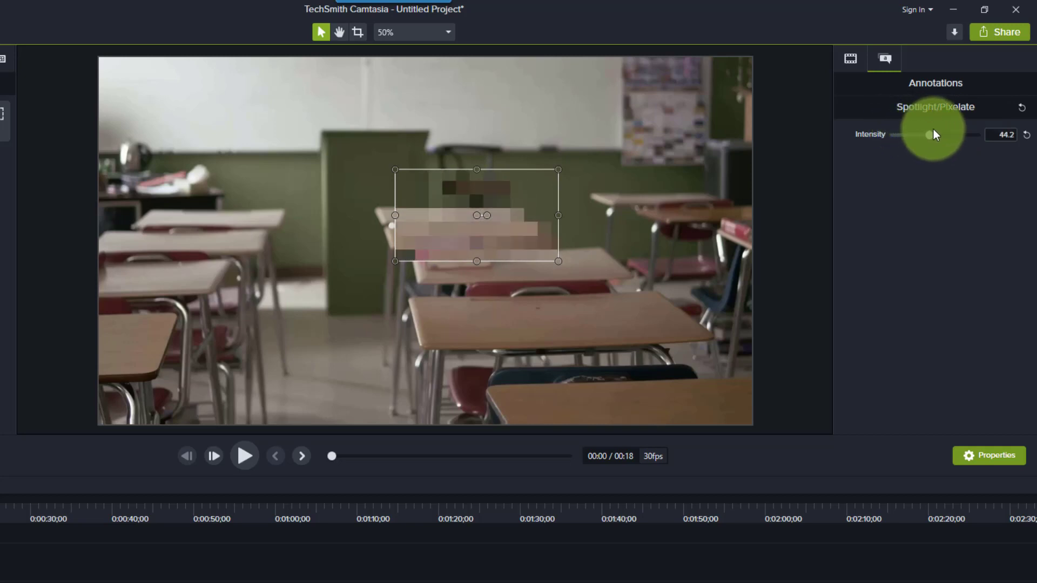
- Scale the pixelate annotation to 149.9% and move it to X 0, Y 0 before deleting it
left_click(853, 62)
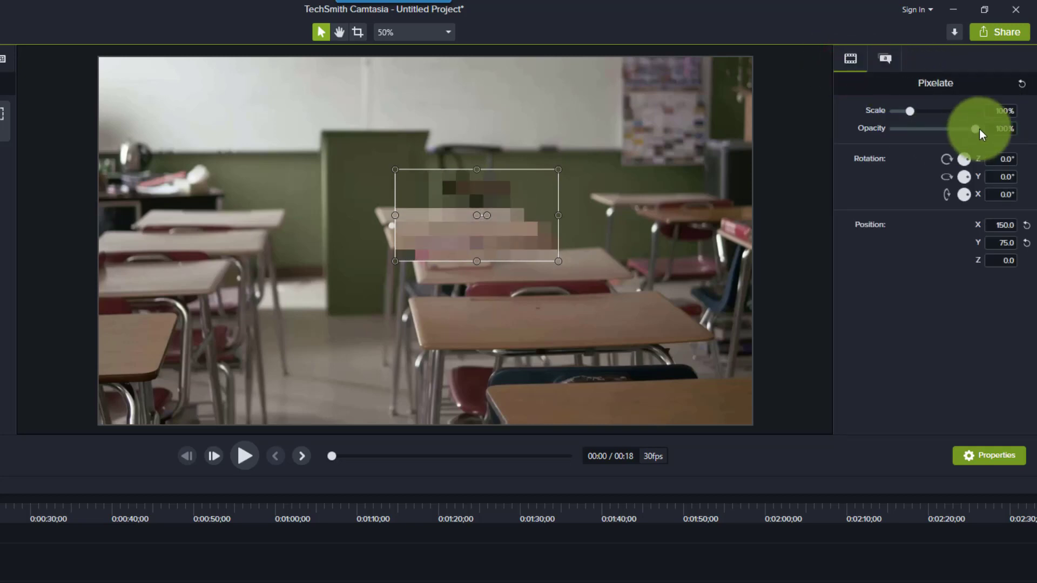
left_click_drag(912, 112, 920, 113)
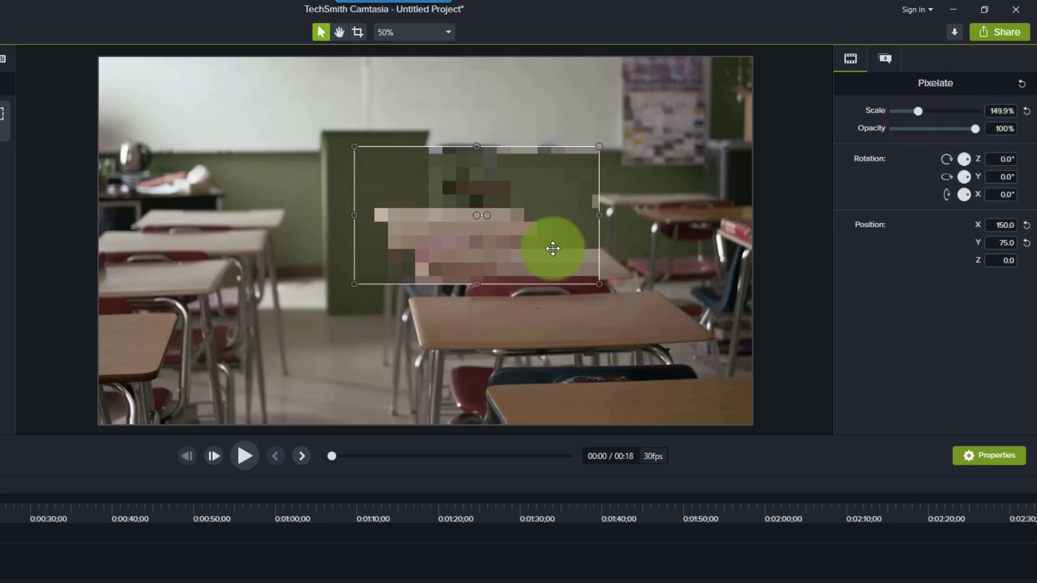
left_click_drag(532, 256, 484, 283)
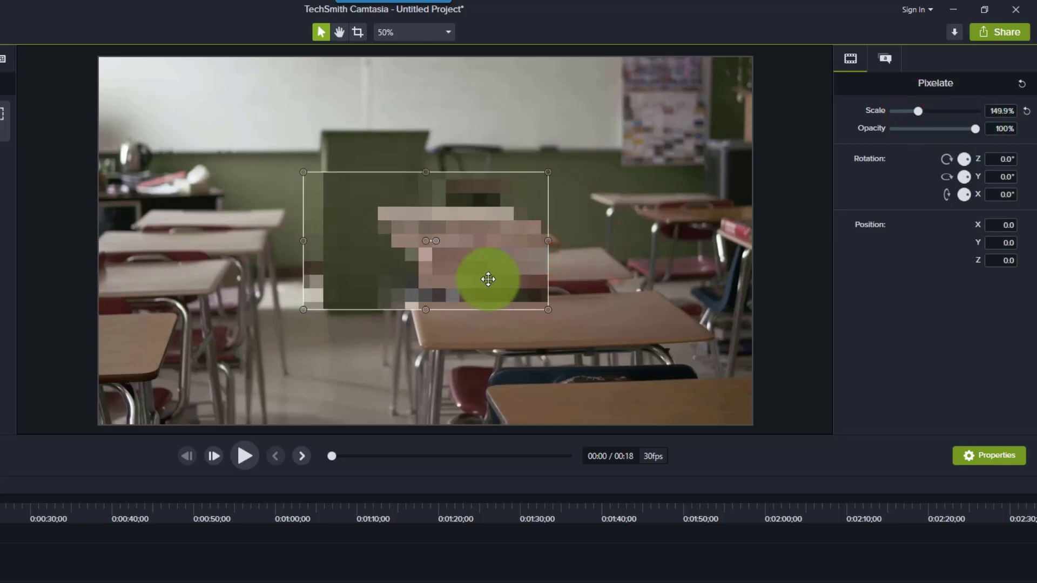
key("Delete")
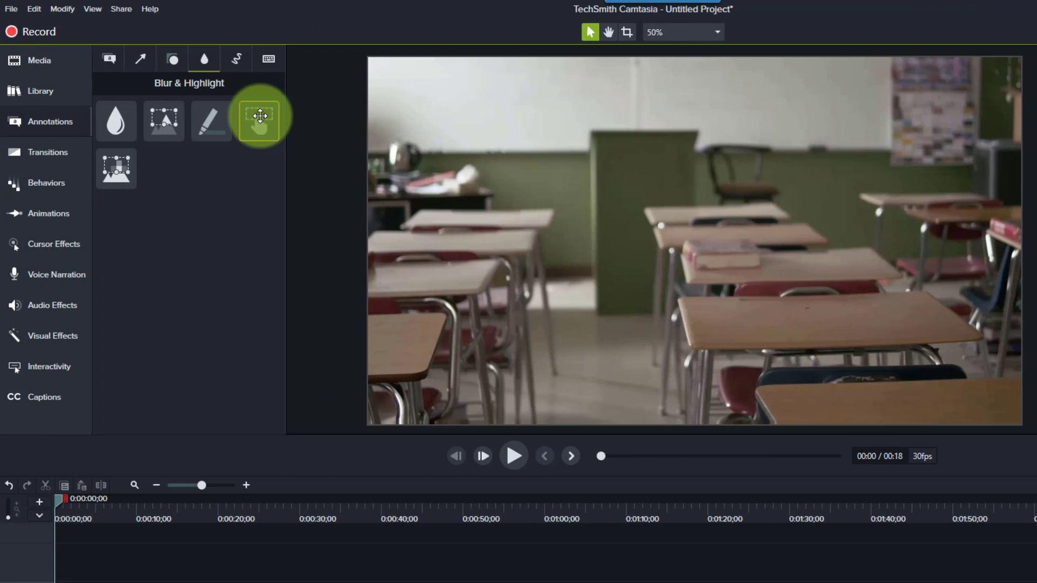
- Add an Interactive Hotspot at the center of the canvas with the green text "This is Text"
left_click_drag(260, 115, 681, 236)
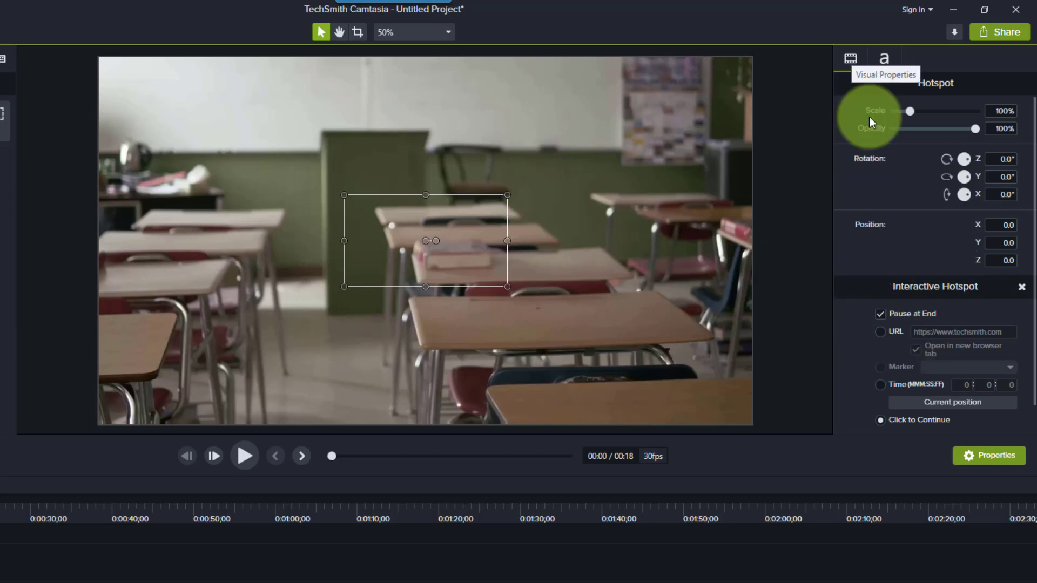
scroll(972, 294, "down", 1)
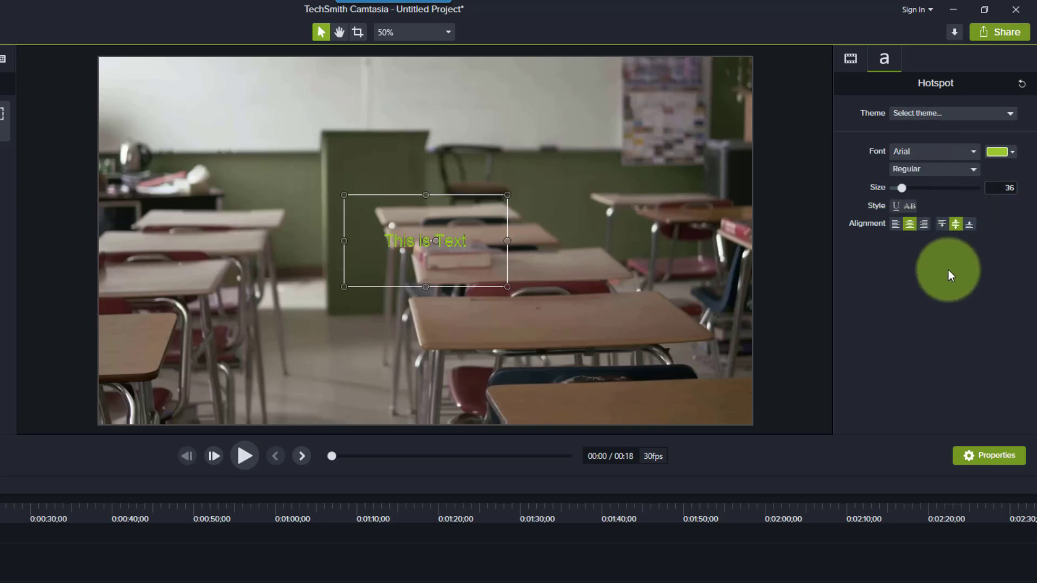
left_click(607, 269)
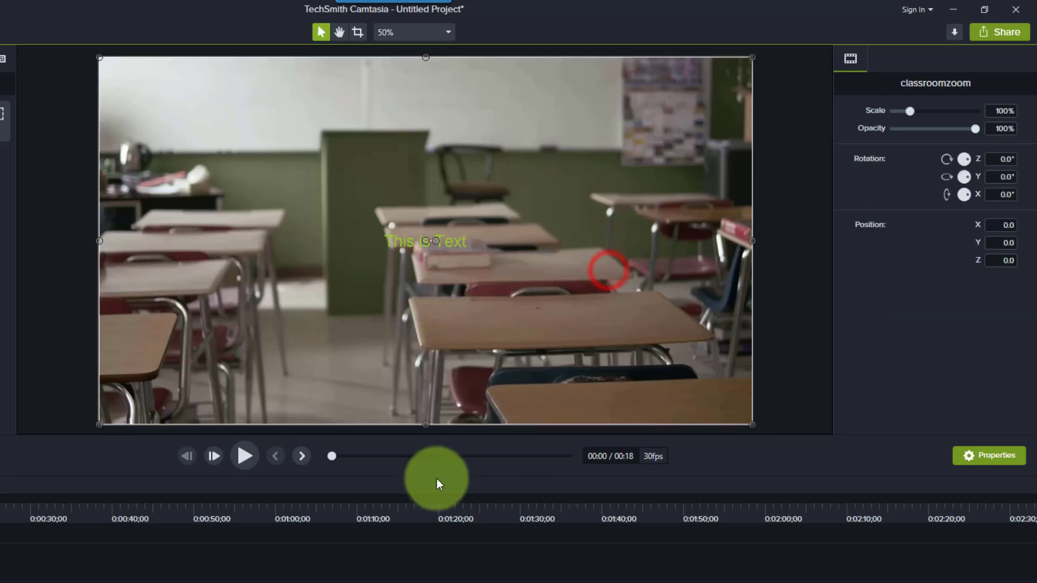